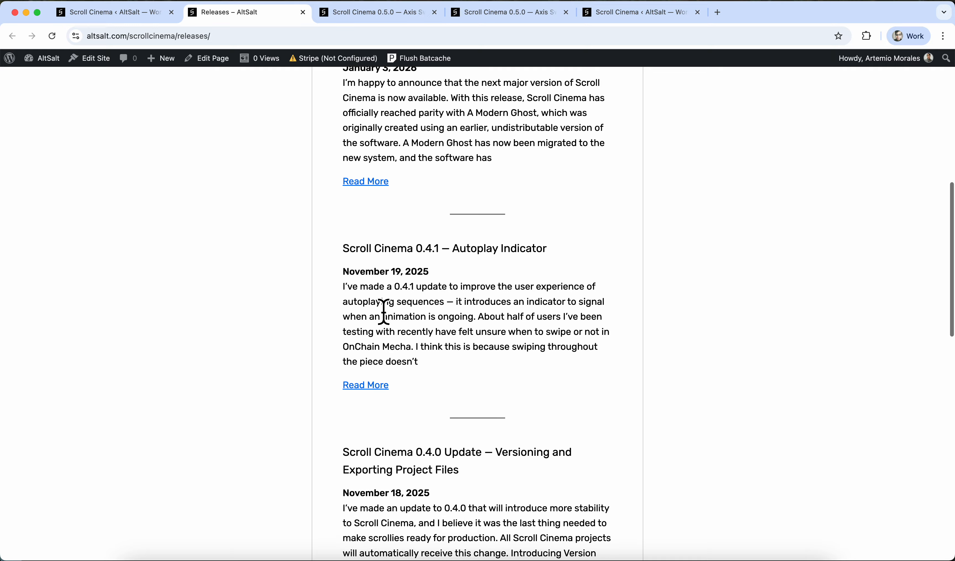
# Scroll the Releases page to bring the Scroll Cinema 0.5.0 post and its Read More link into view.
pyautogui.scroll(9, 384, 313)
# Open the full 0.5.0 Axis Switches and Reel Actions note, read down through it, and return toward the top.
pyautogui.click(366, 360)
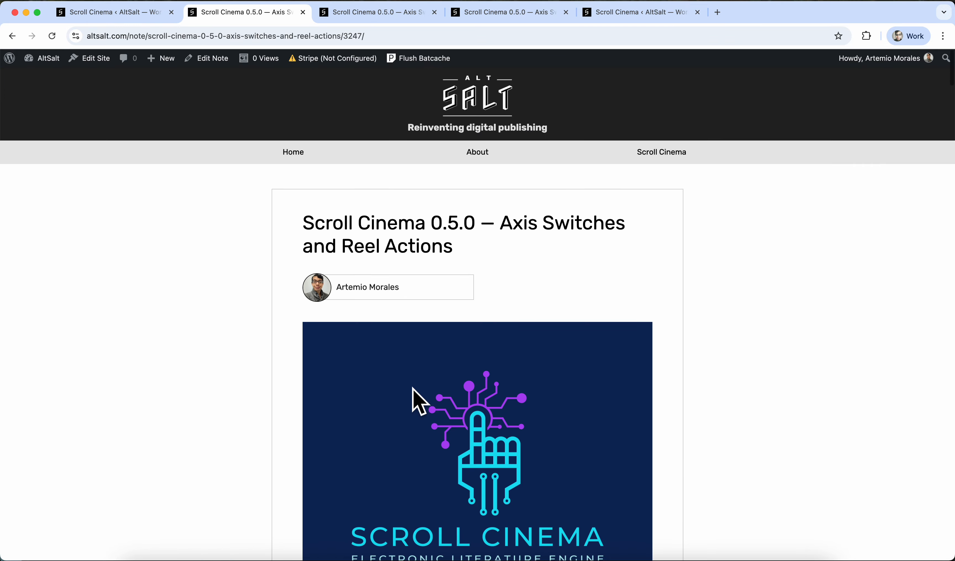
pyautogui.scroll(-15, 413, 389)
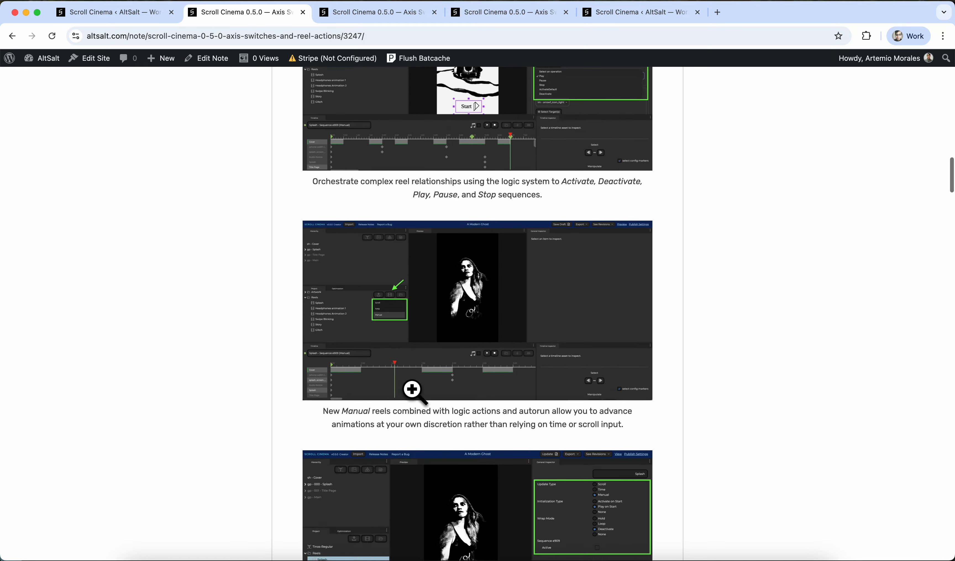
pyautogui.scroll(-20, 412, 389)
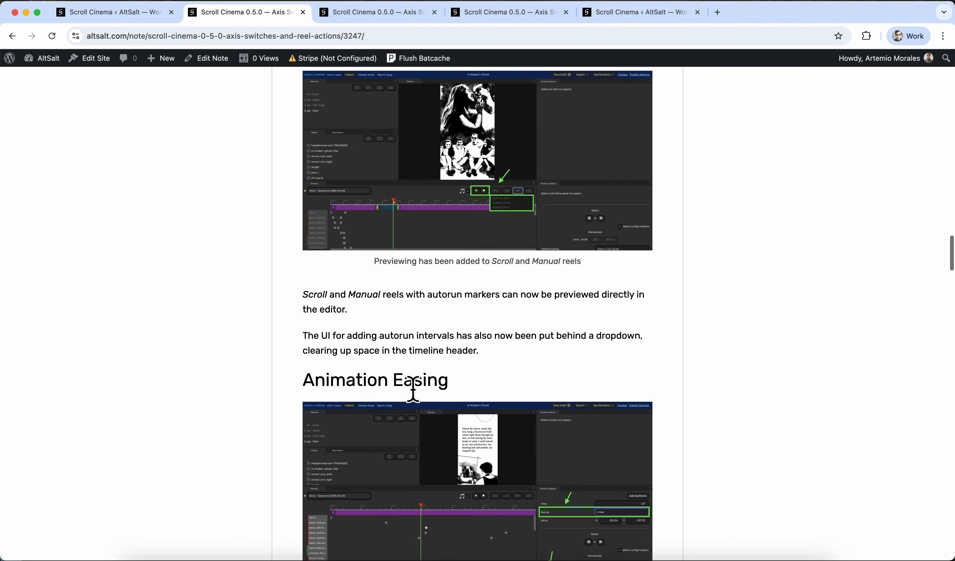
pyautogui.scroll(-20, 413, 390)
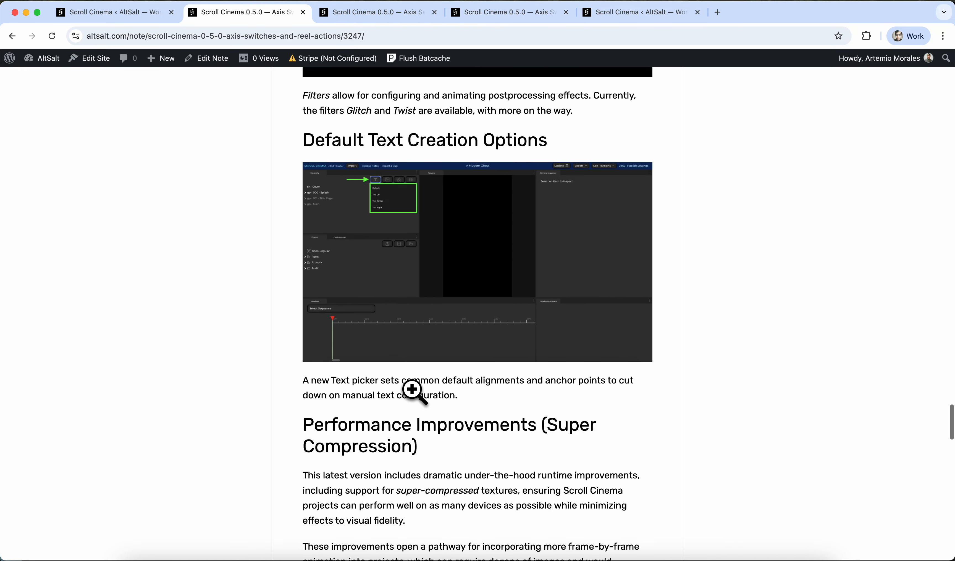
pyautogui.scroll(-20, 412, 392)
pyautogui.scroll(20, 413, 388)
pyautogui.scroll(20, 413, 389)
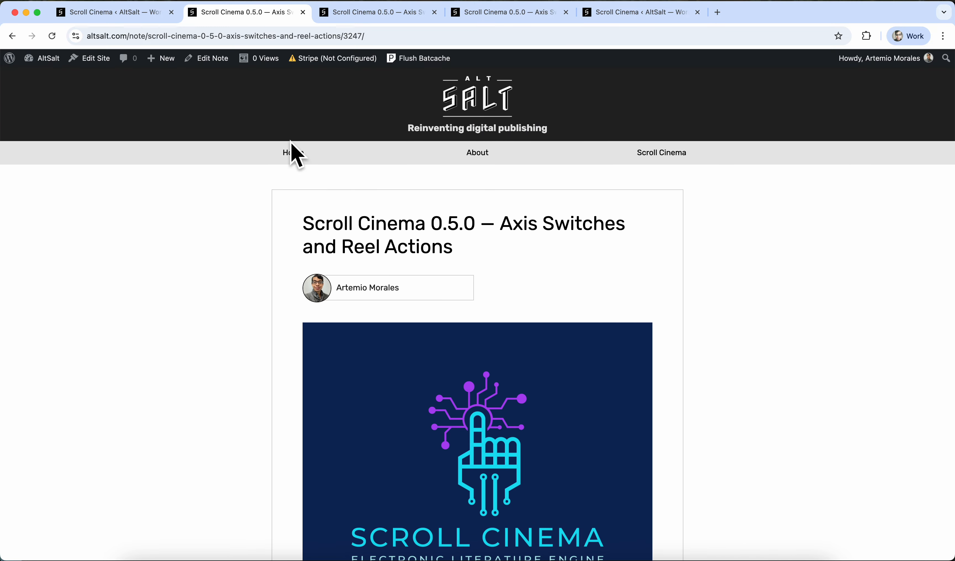
# In the untitled Scroll Cinema project, edit the title field to read 'Title'.
pyautogui.click(130, 12)
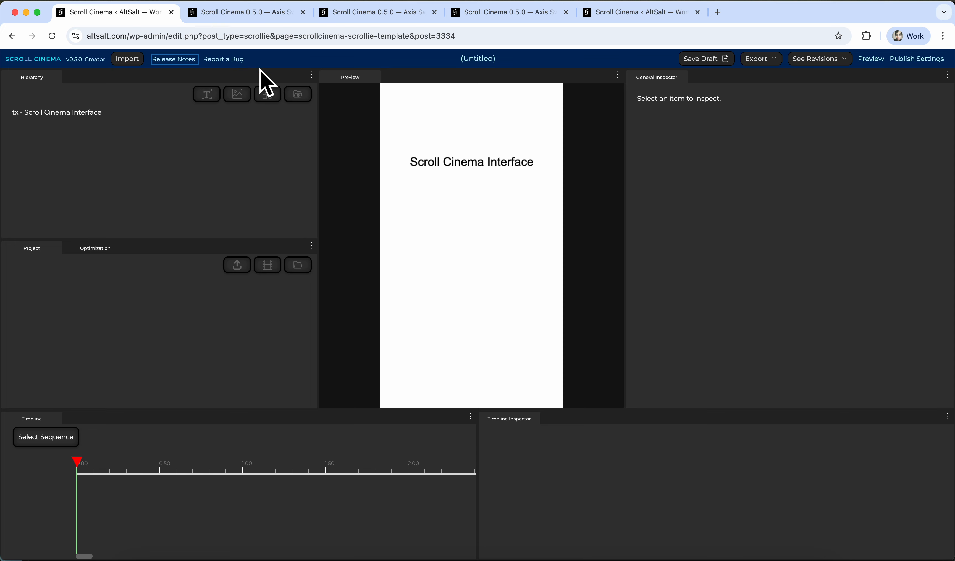
pyautogui.click(478, 58)
pyautogui.click(472, 162)
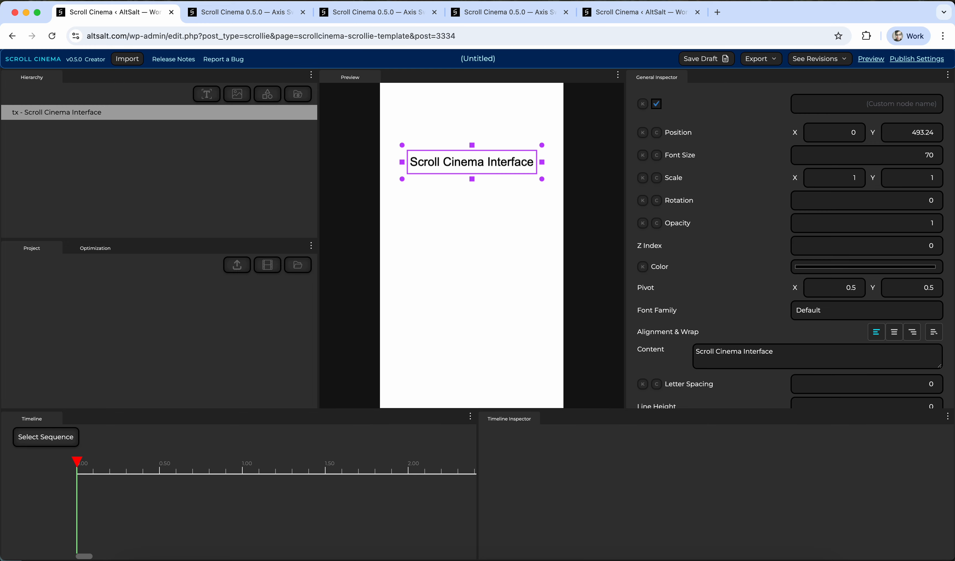
pyautogui.write('Title')
# Glance at the release-note and A Modern Ghost tabs, then show the Title project's Export options.
pyautogui.click(325, 13)
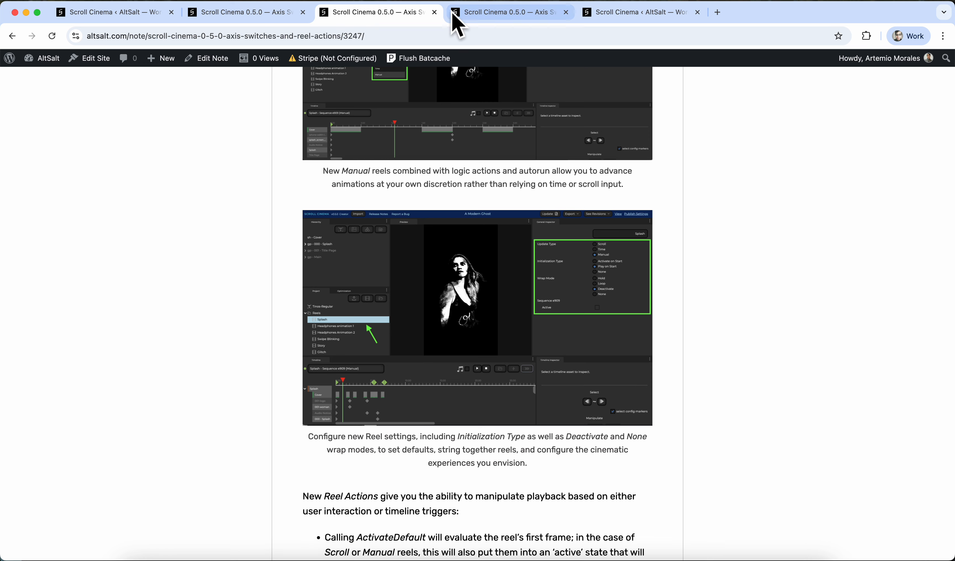
pyautogui.click(484, 14)
pyautogui.click(620, 17)
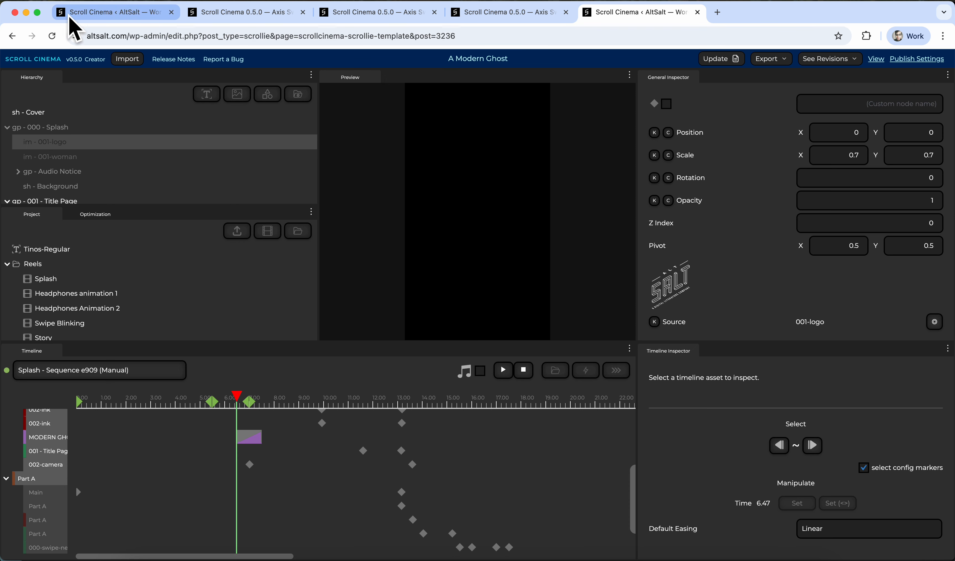
pyautogui.click(99, 15)
pyautogui.click(757, 59)
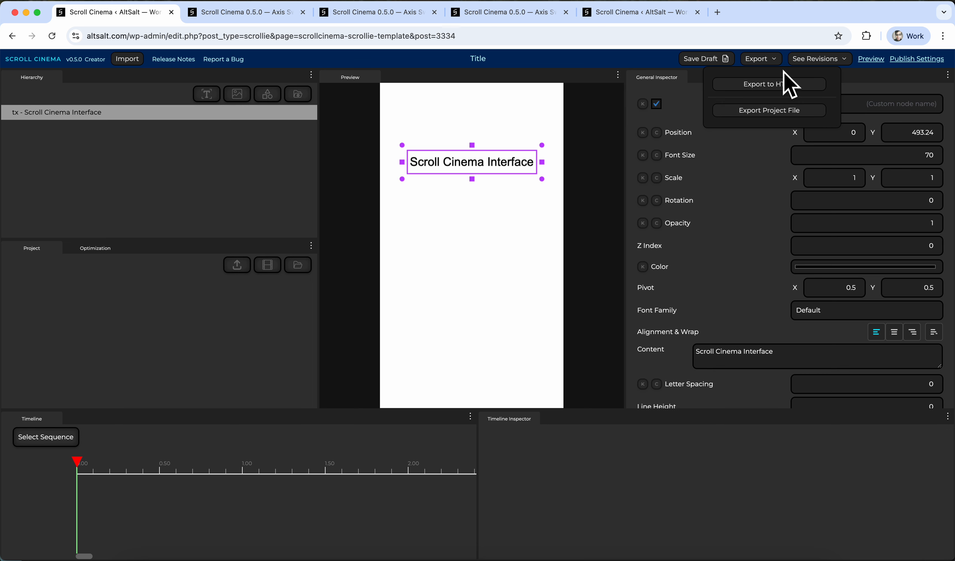
# Close the Export dropdown and list the saved revisions, Title and This is a test title.
pyautogui.click(767, 61)
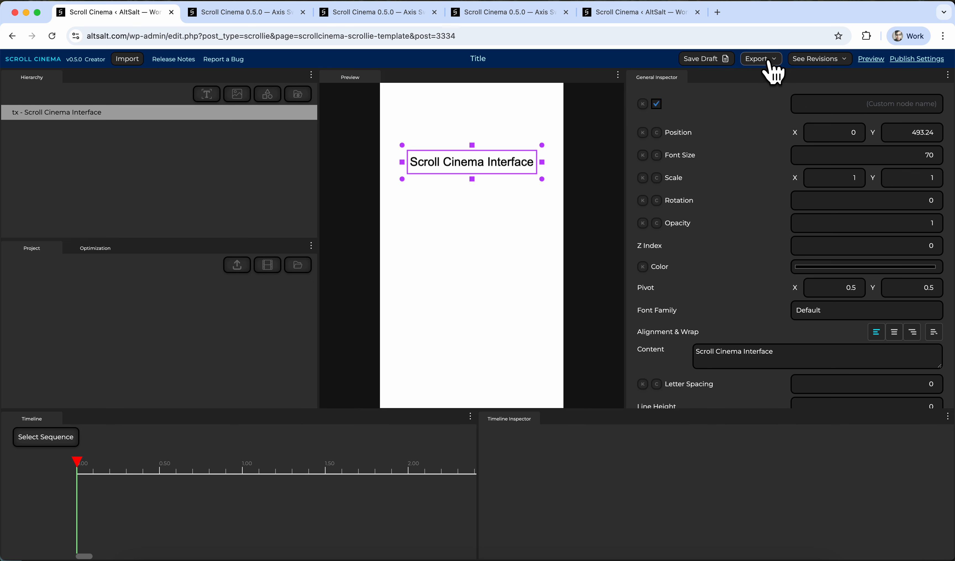
pyautogui.click(806, 58)
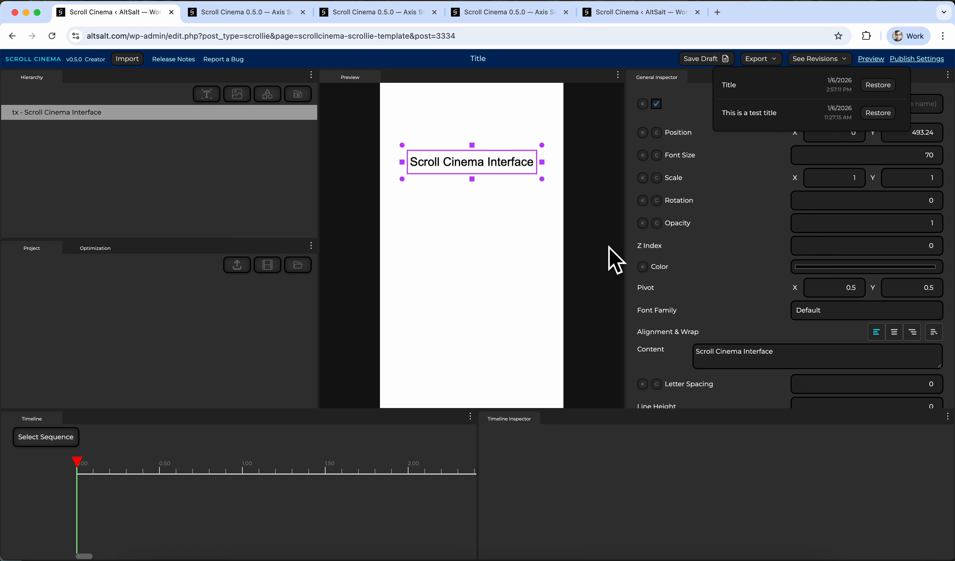
# Close, reopen, and finally close the See Revisions list to reveal the Title project's editor.
pyautogui.click(828, 58)
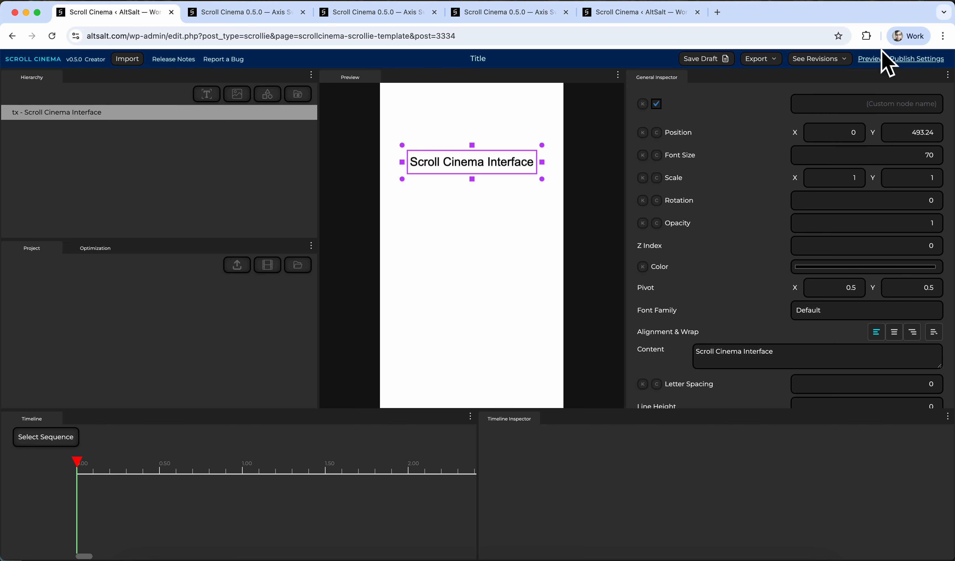
pyautogui.click(823, 64)
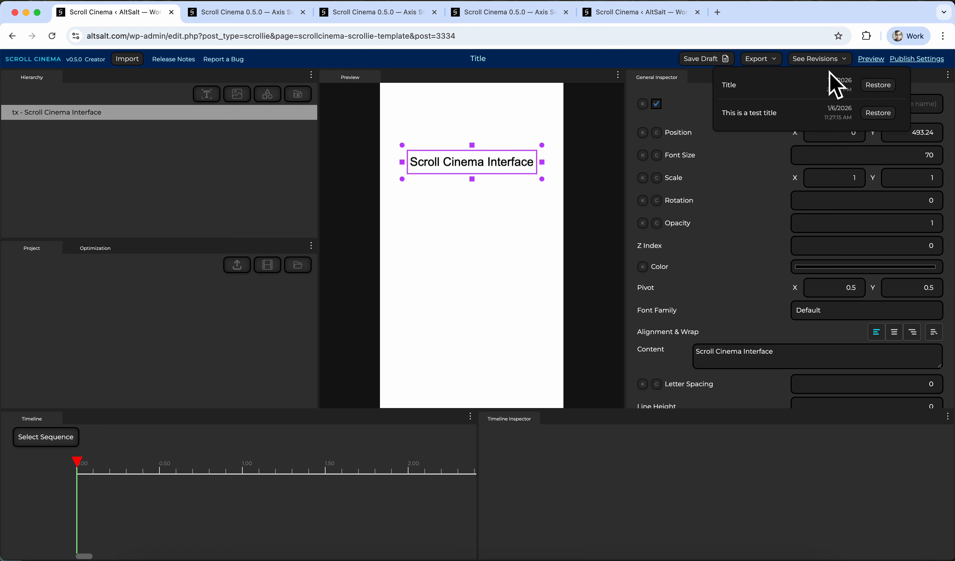
pyautogui.click(825, 59)
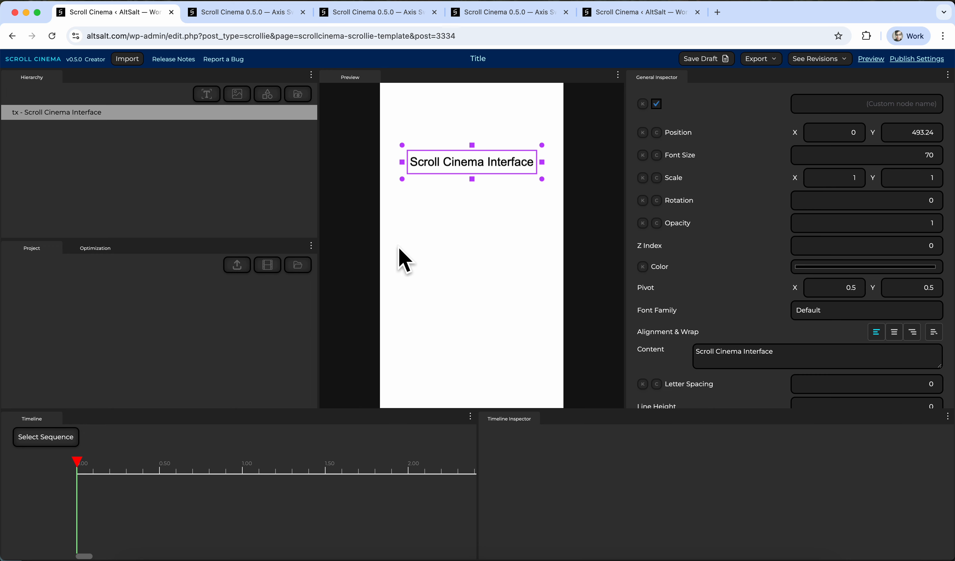
# Add a purple blank image, drag it to 20.27, -27.43 below the text, and nudge the text.
pyautogui.click(180, 221)
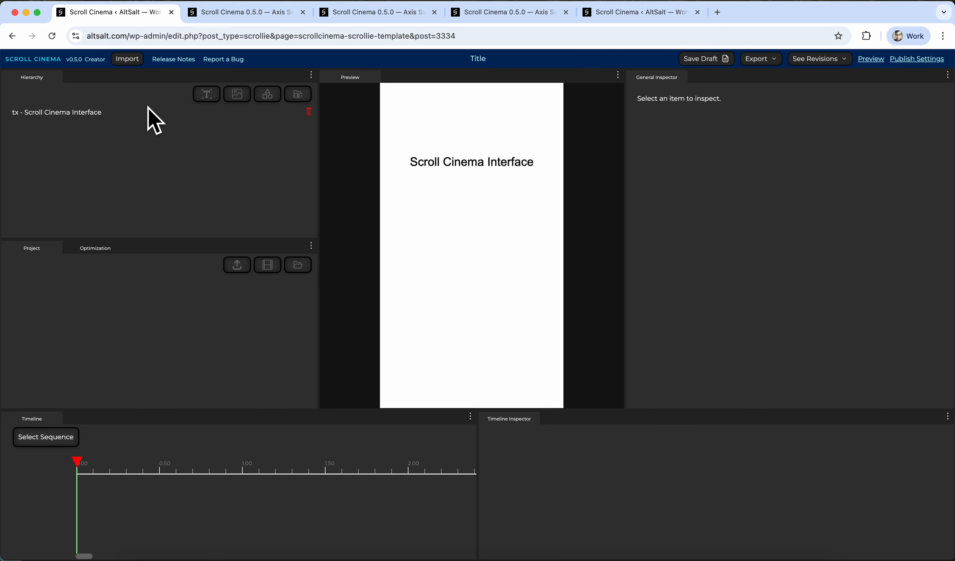
pyautogui.click(237, 94)
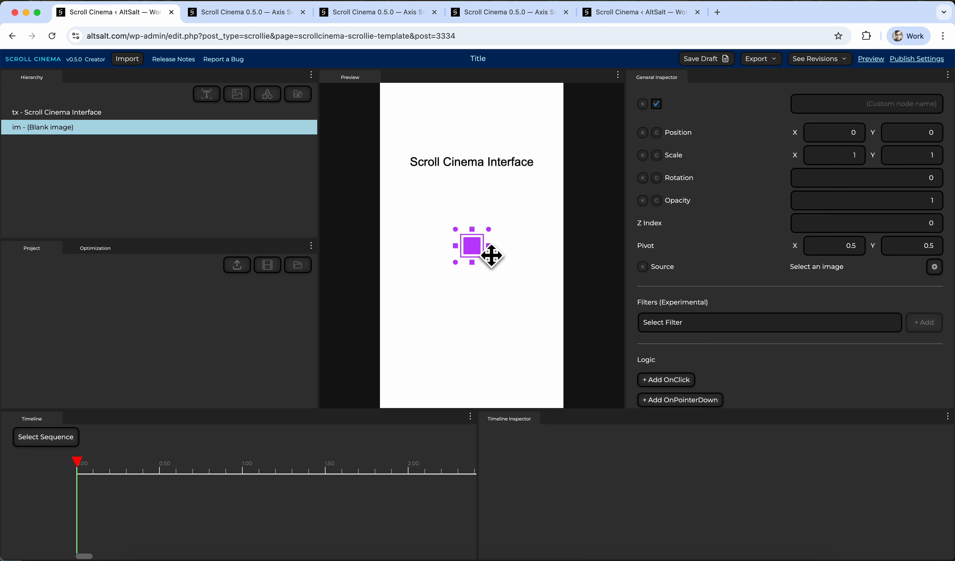
pyautogui.moveTo(479, 254)
pyautogui.mouseDown()
pyautogui.moveTo(473, 326)
pyautogui.moveTo(482, 259)
pyautogui.mouseUp()
pyautogui.moveTo(497, 170)
pyautogui.mouseDown()
pyautogui.moveTo(504, 175)
pyautogui.moveTo(503, 154)
pyautogui.moveTo(491, 161)
pyautogui.moveTo(499, 167)
pyautogui.mouseUp()
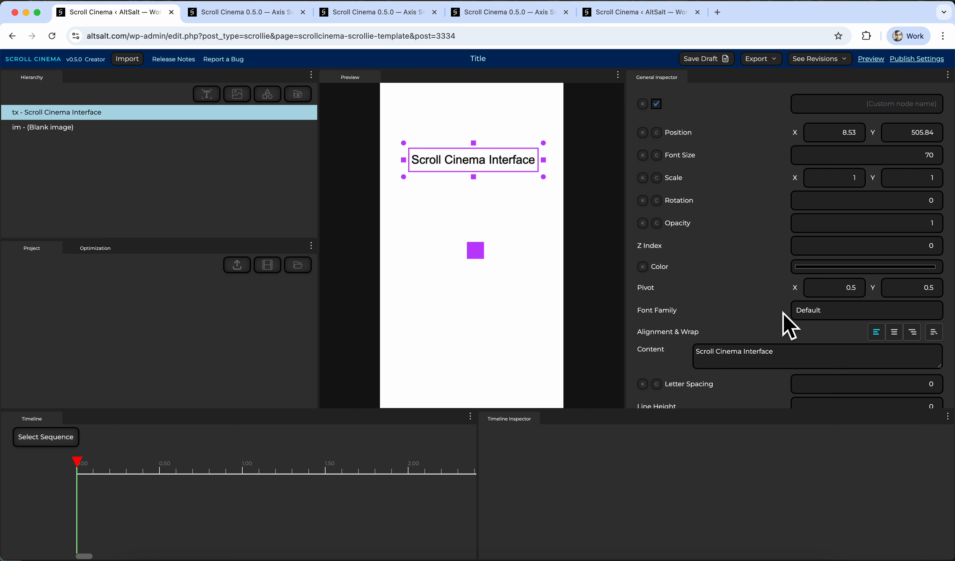
pyautogui.scroll(-3, 782, 313)
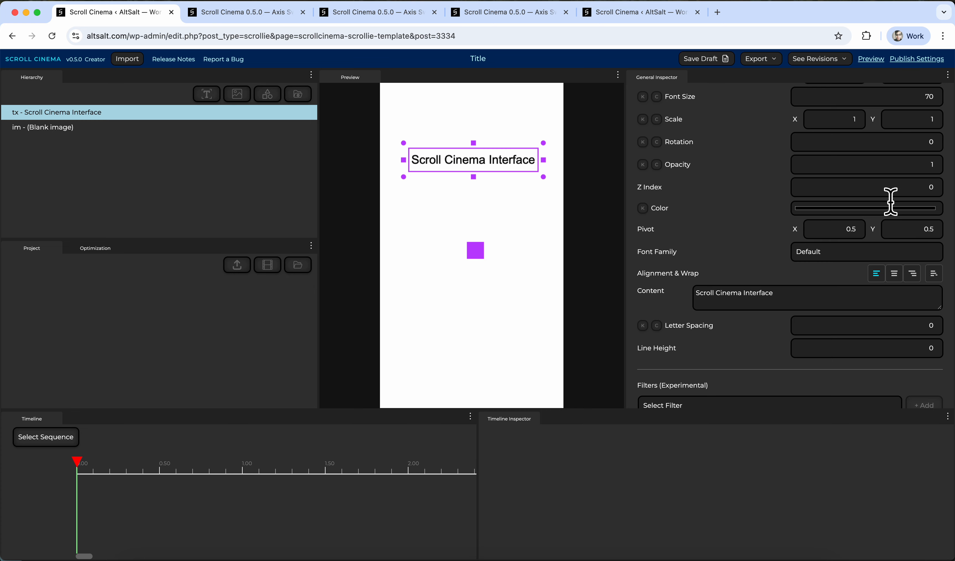
pyautogui.scroll(-3, 867, 341)
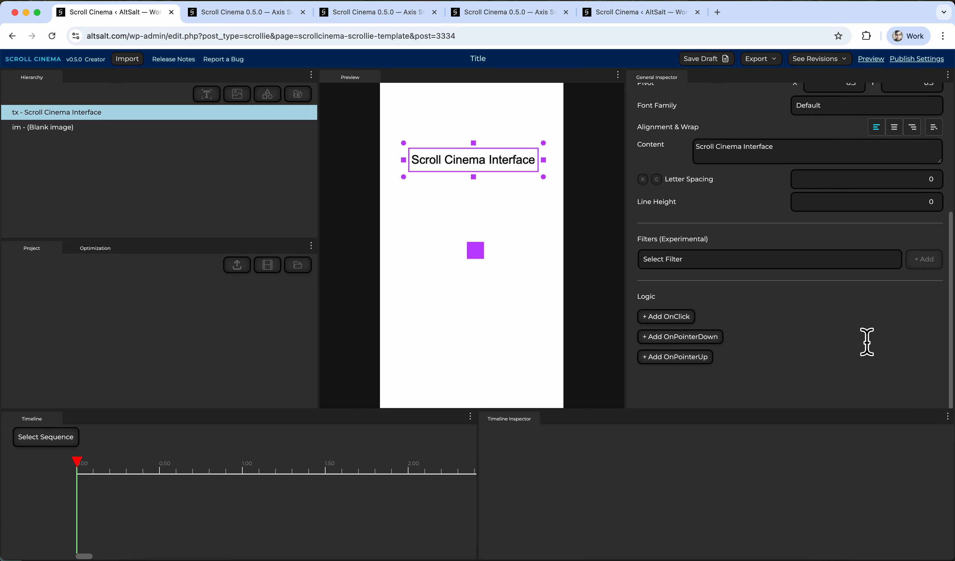
pyautogui.scroll(5, 770, 308)
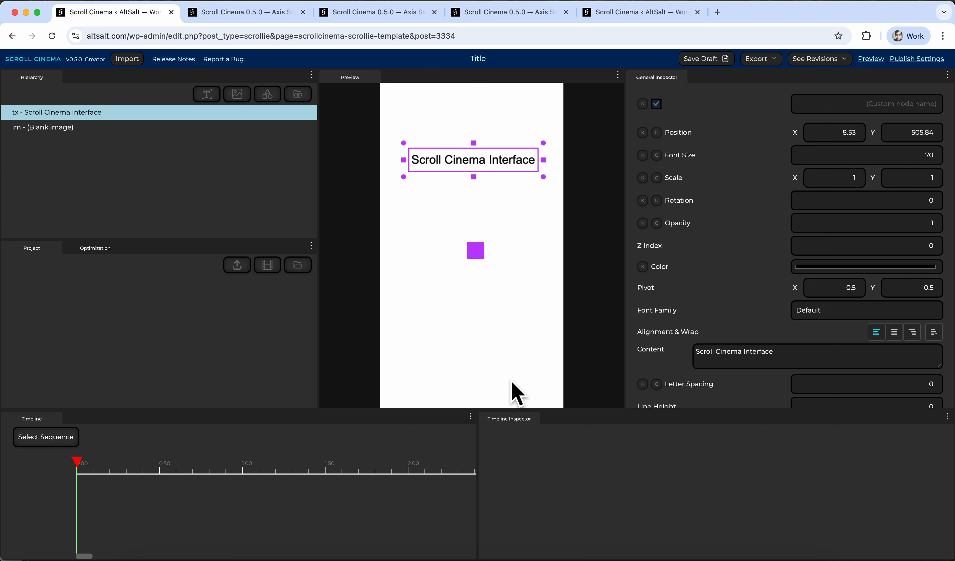
pyautogui.click(100, 318)
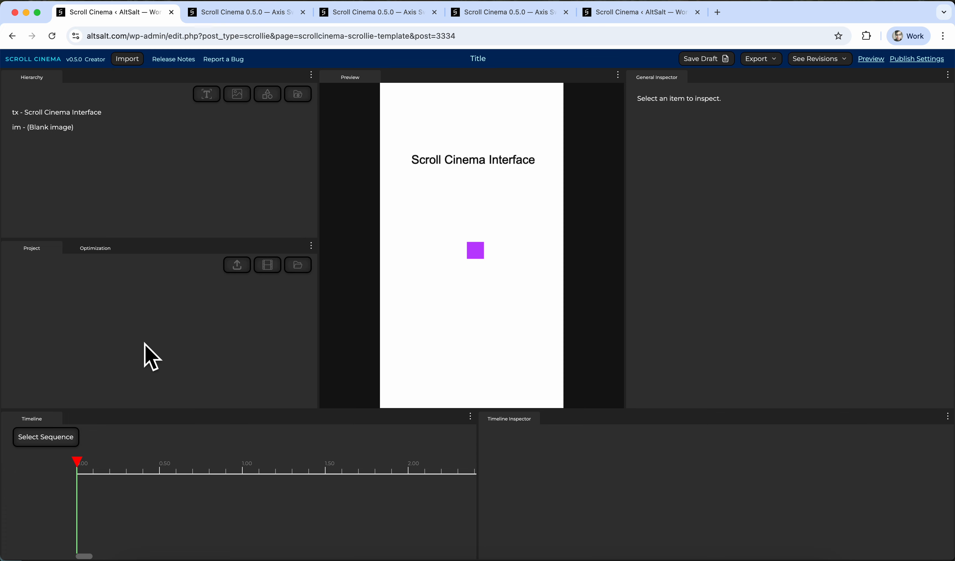
pyautogui.click(94, 250)
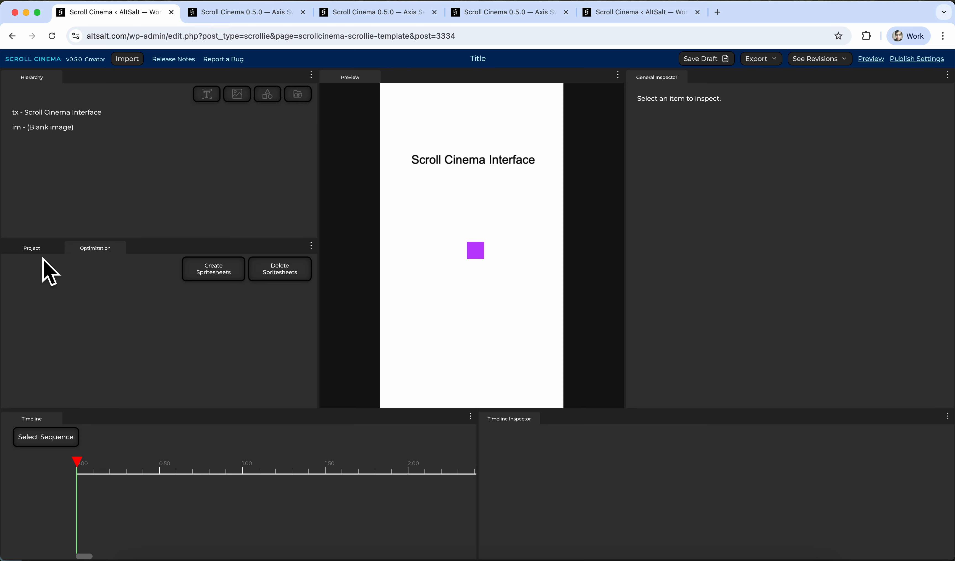
pyautogui.click(37, 249)
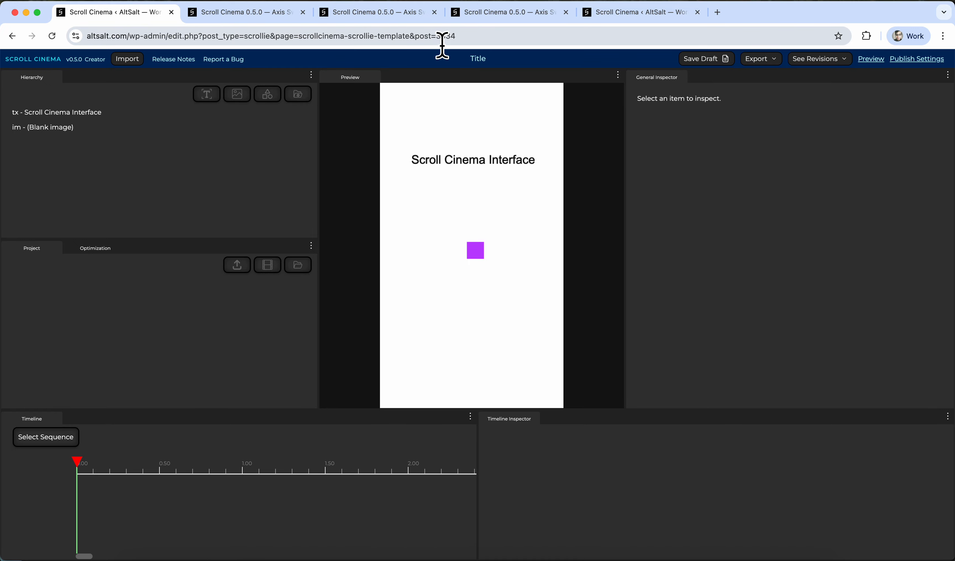
# Open A Modern Ghost and scrub the playhead to about 8 seconds, then back to the title page.
pyautogui.click(485, 16)
pyautogui.click(602, 15)
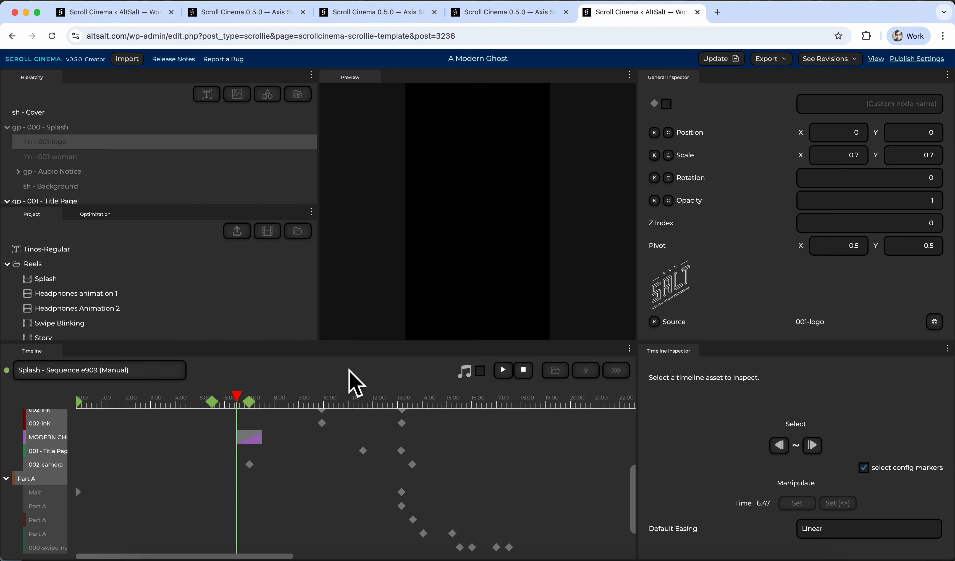
pyautogui.moveTo(272, 402); pyautogui.dragTo(467, 399)
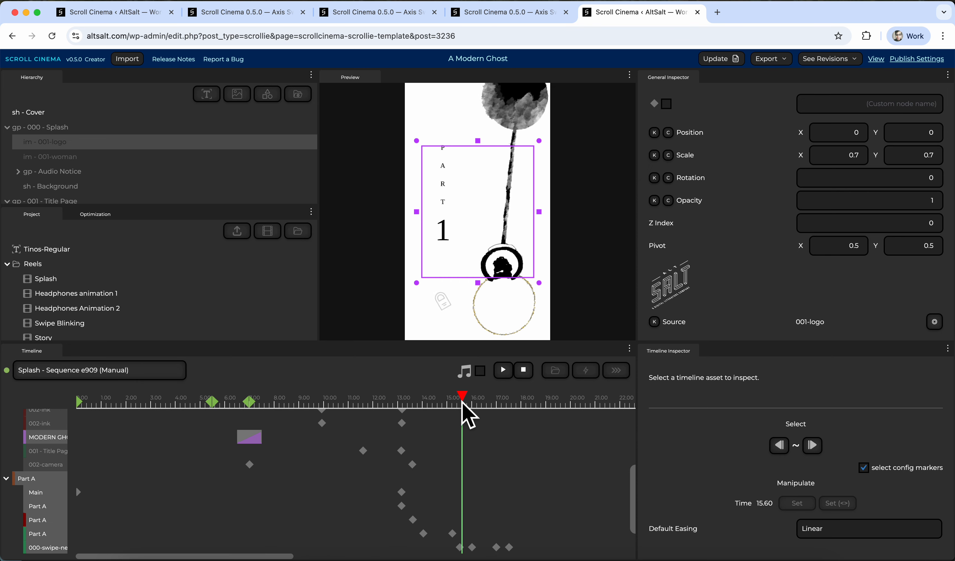
pyautogui.scroll(-5, 348, 411)
pyautogui.moveTo(337, 400); pyautogui.dragTo(188, 403)
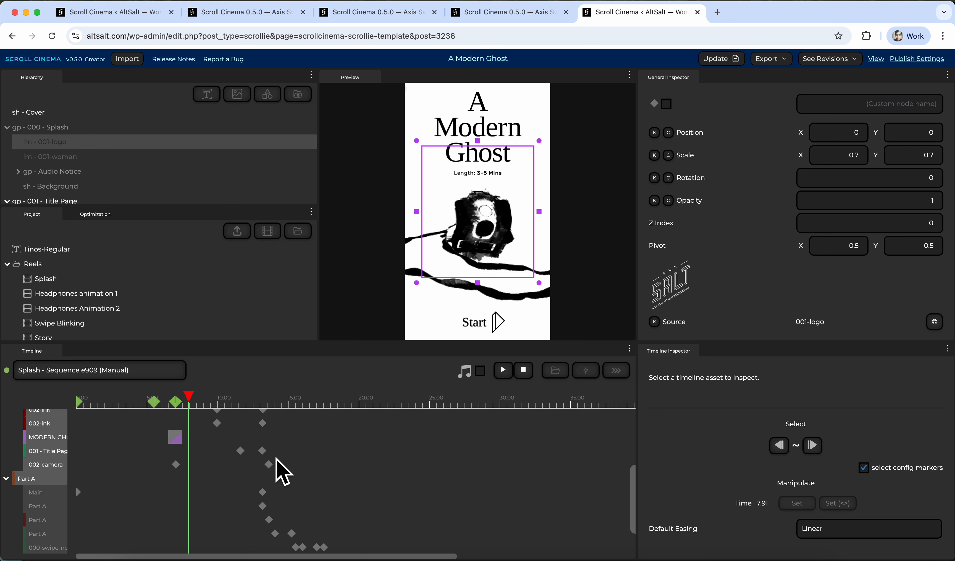
# Inspect the title page's opacity keyframe, the Cover node, then the Splash reel's Manual update settings.
pyautogui.click(262, 450)
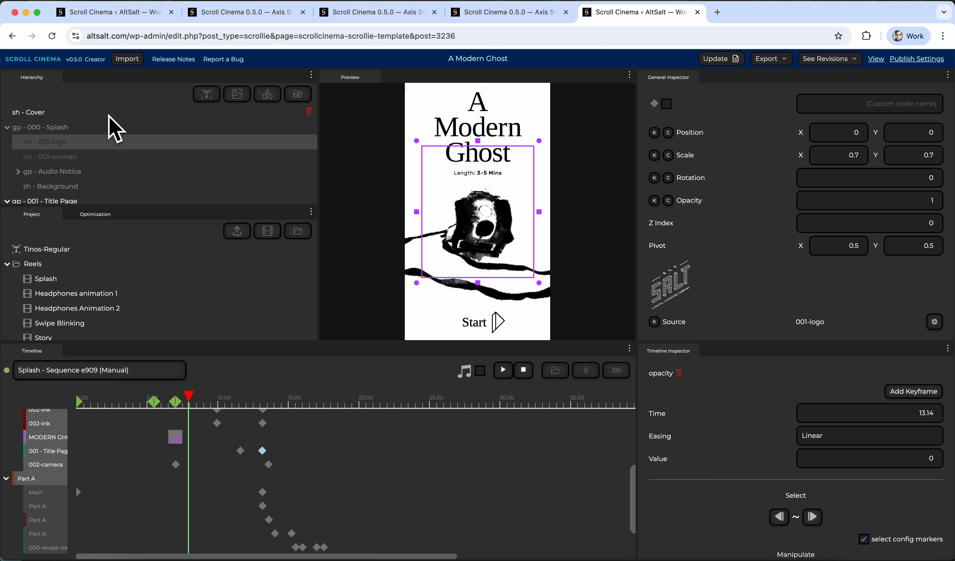
pyautogui.click(101, 116)
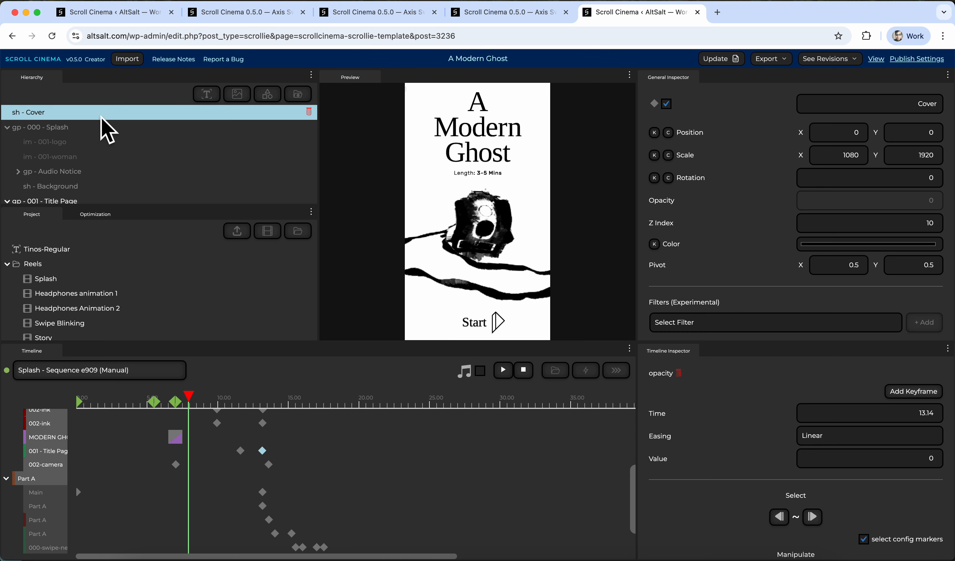
pyautogui.click(101, 277)
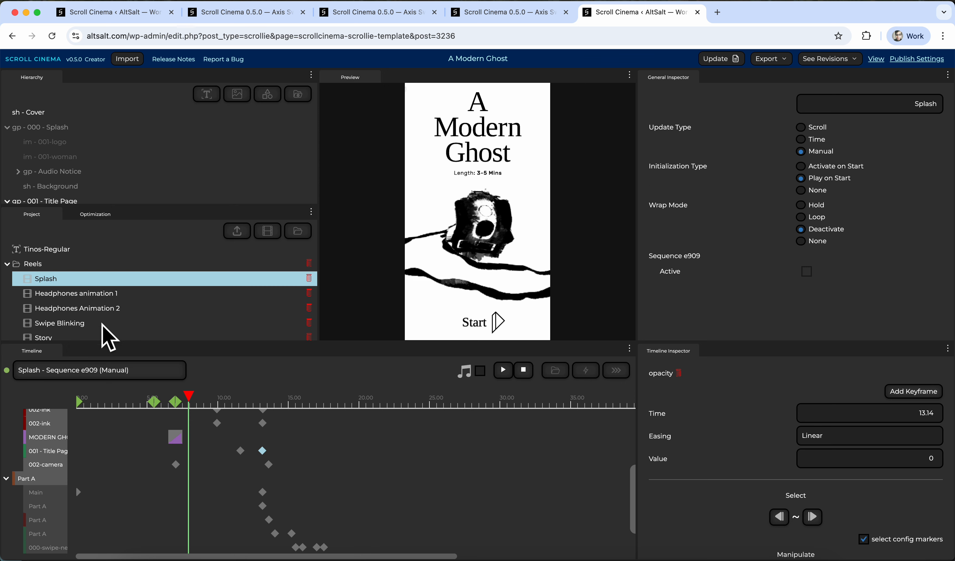